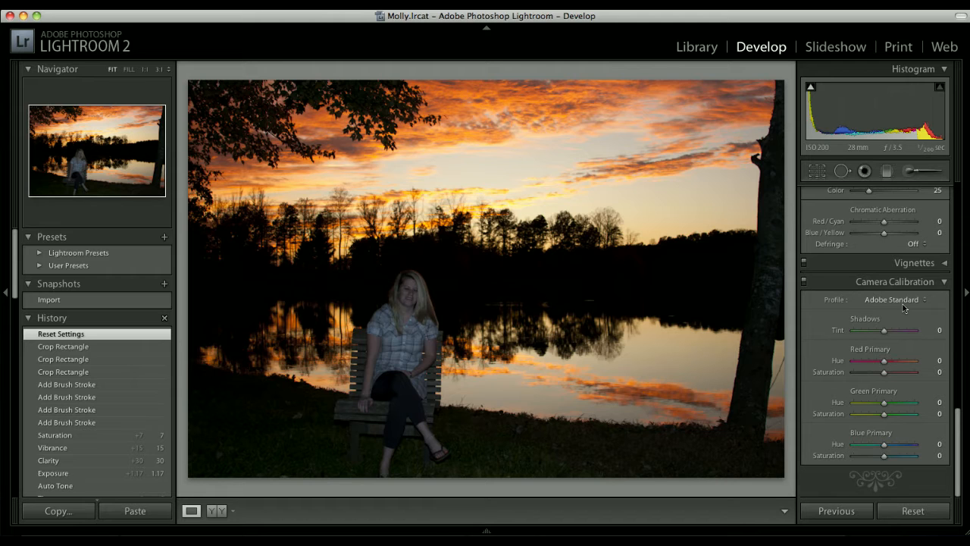
Compare the Camera Landscape and Camera Portrait calibration profiles on the photo and settle on Camera Landscape
click(903, 304)
click(907, 314)
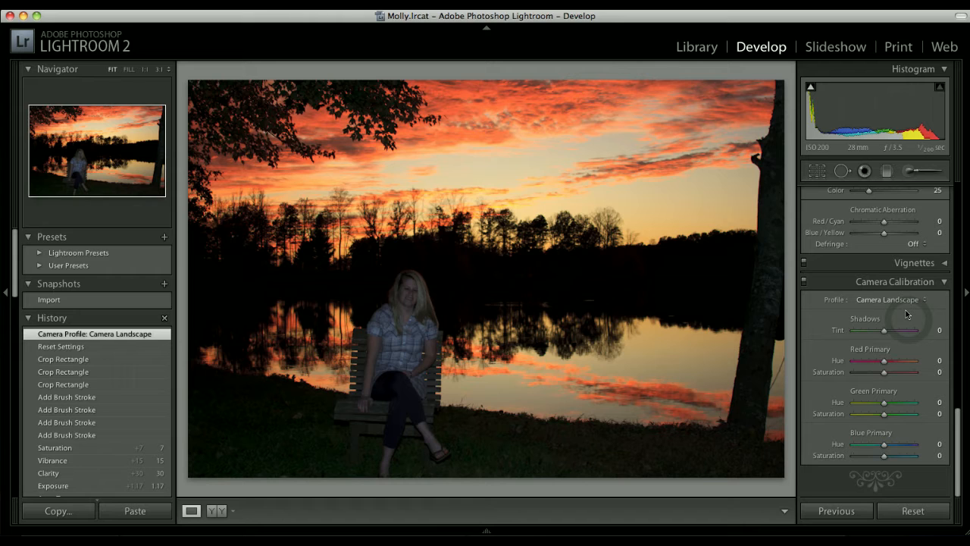
click(903, 324)
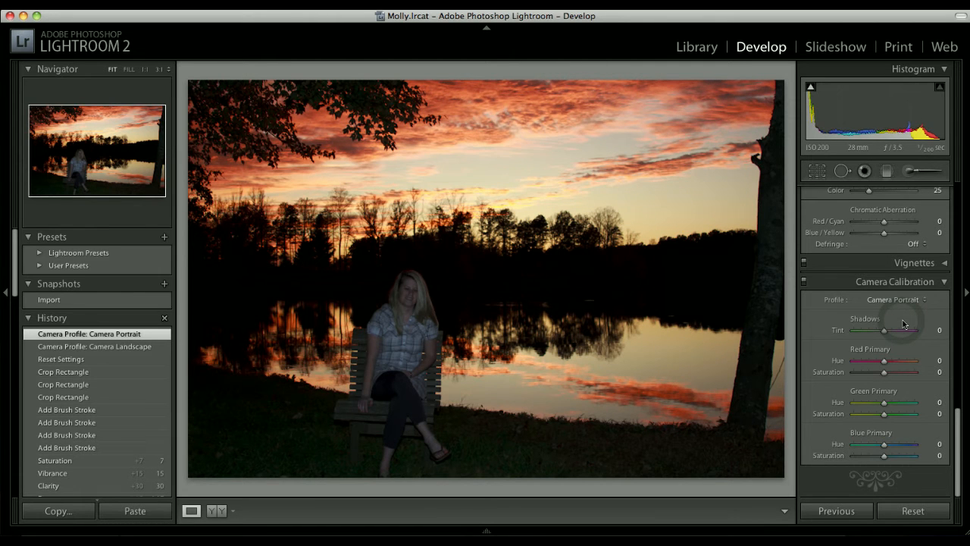
click(905, 300)
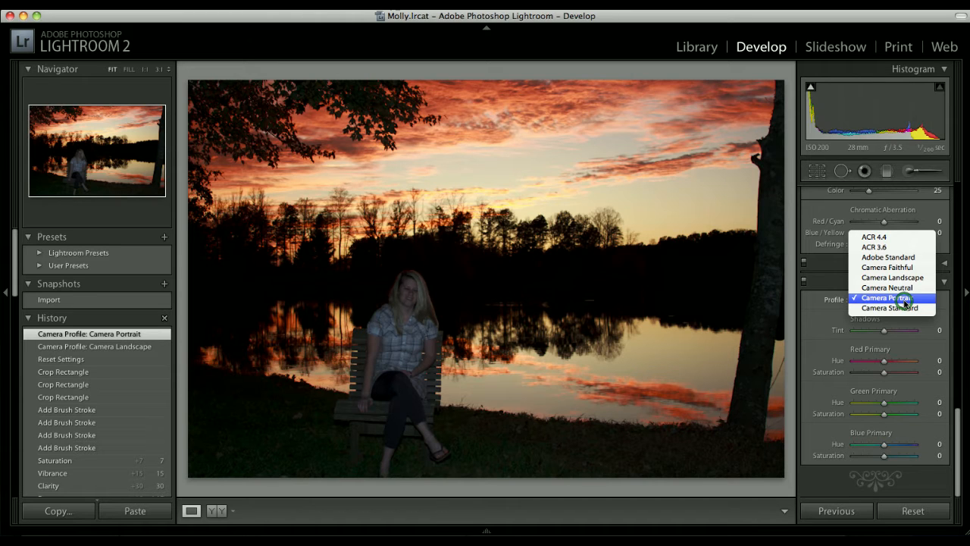
click(892, 278)
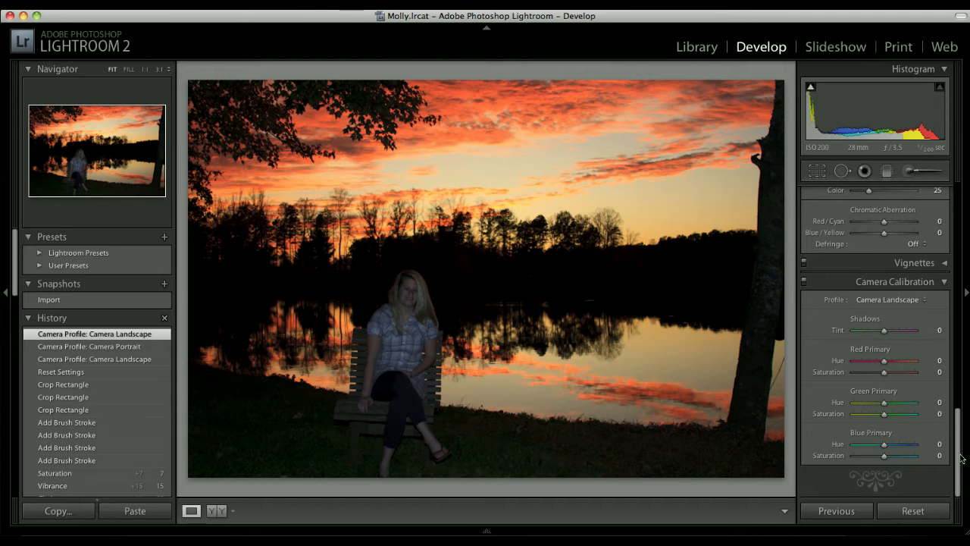
Try the Auto and Flash white balance presets on the sunset photo
drag(960, 457, 956, 224)
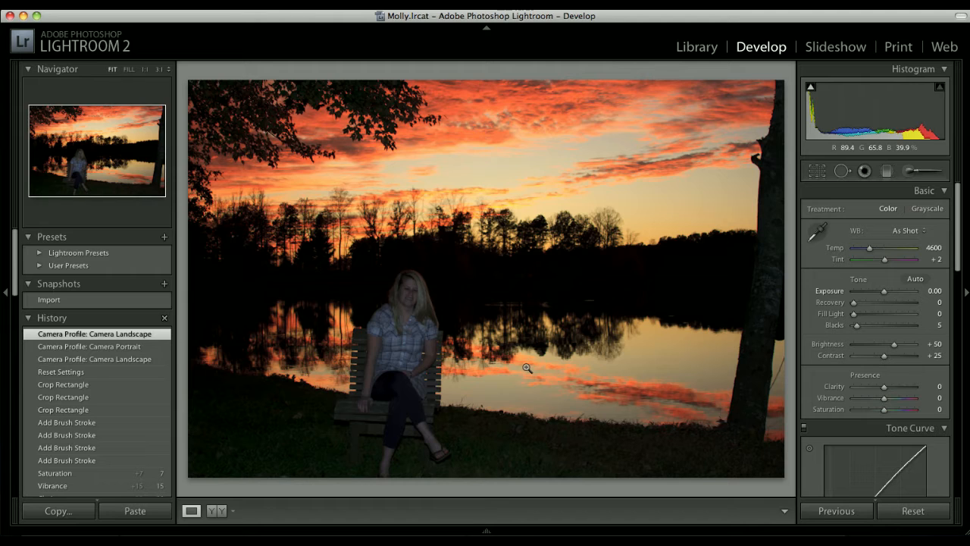
click(906, 232)
click(904, 241)
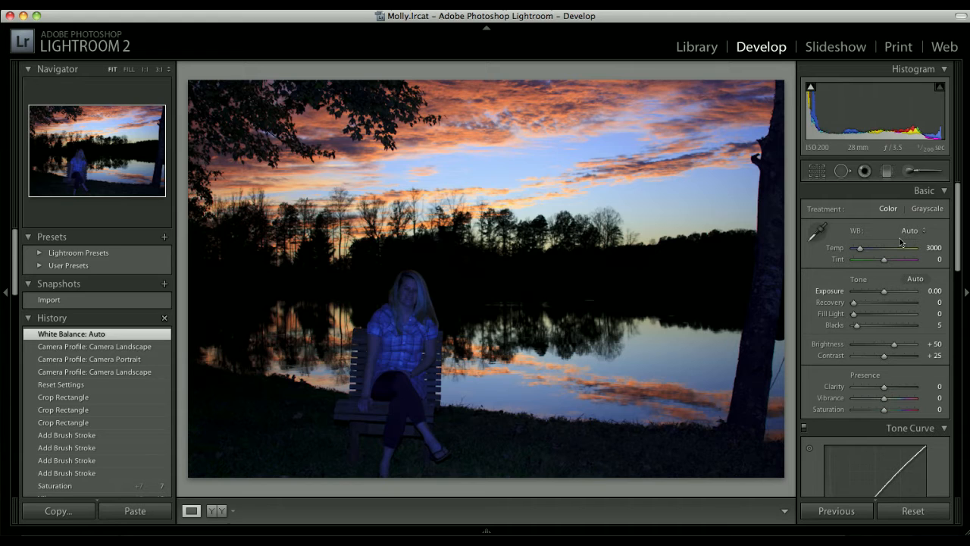
click(913, 232)
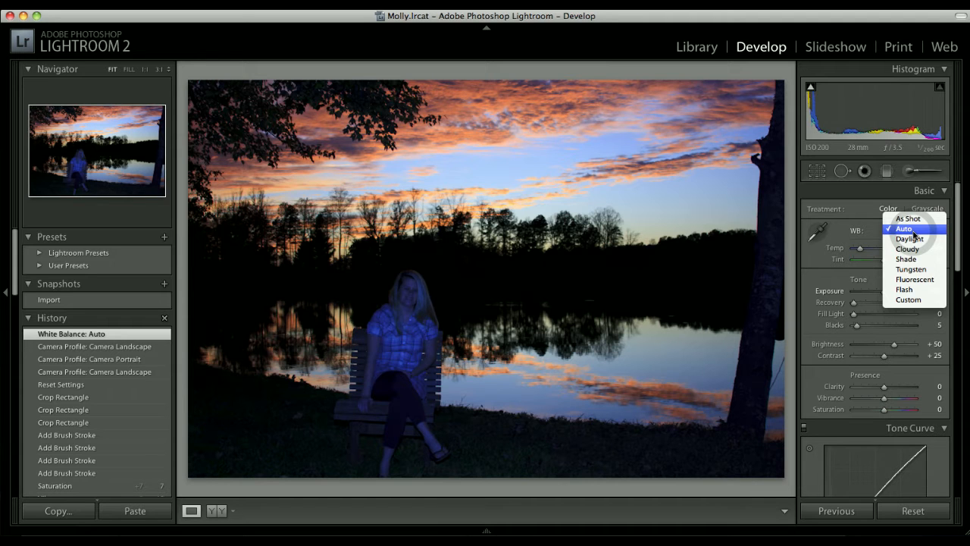
click(913, 291)
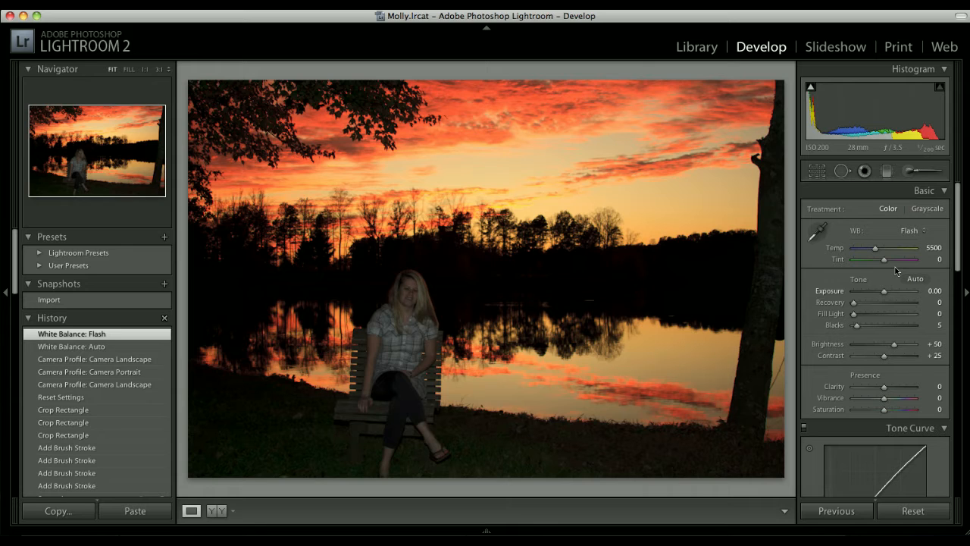
Apply the Daylight white balance preset and warm the photo by raising the temperature to 5854
click(910, 230)
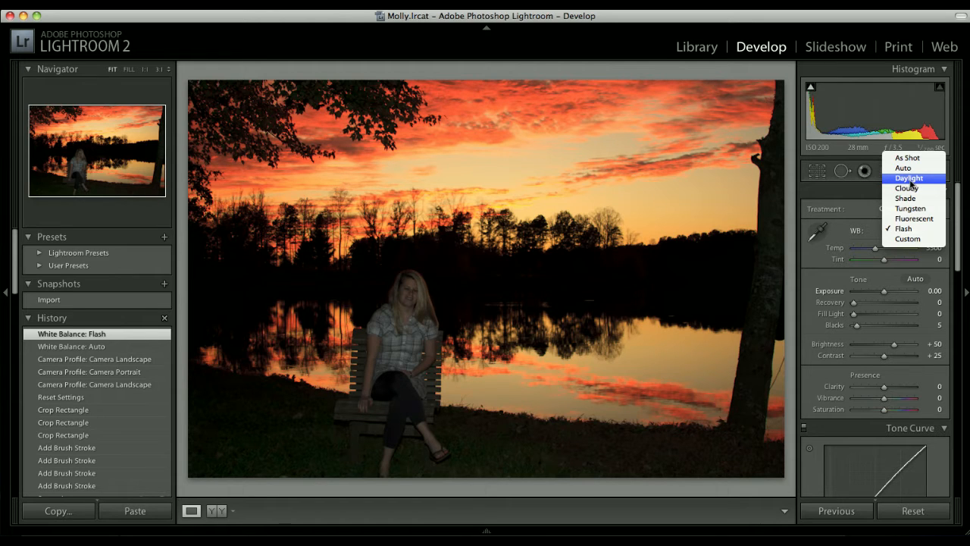
click(910, 180)
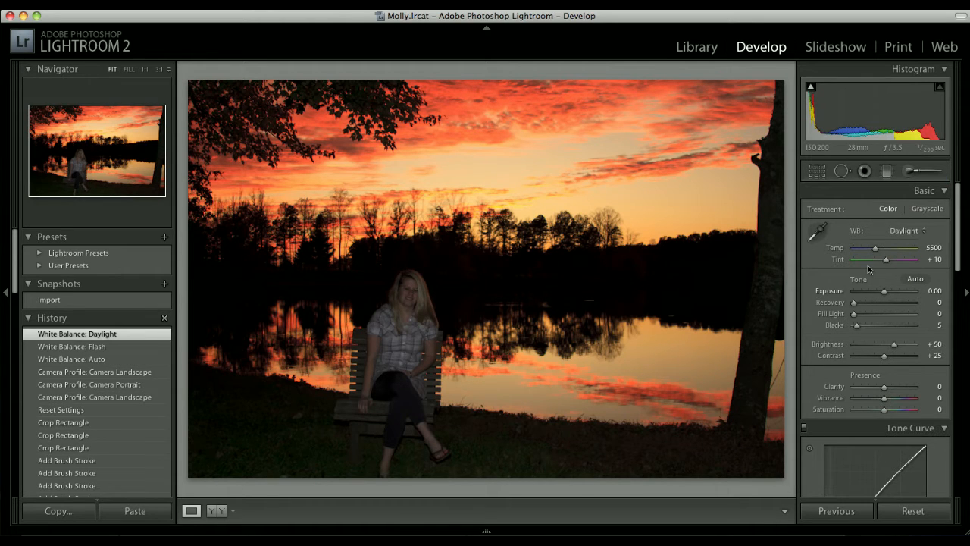
drag(875, 248, 876, 250)
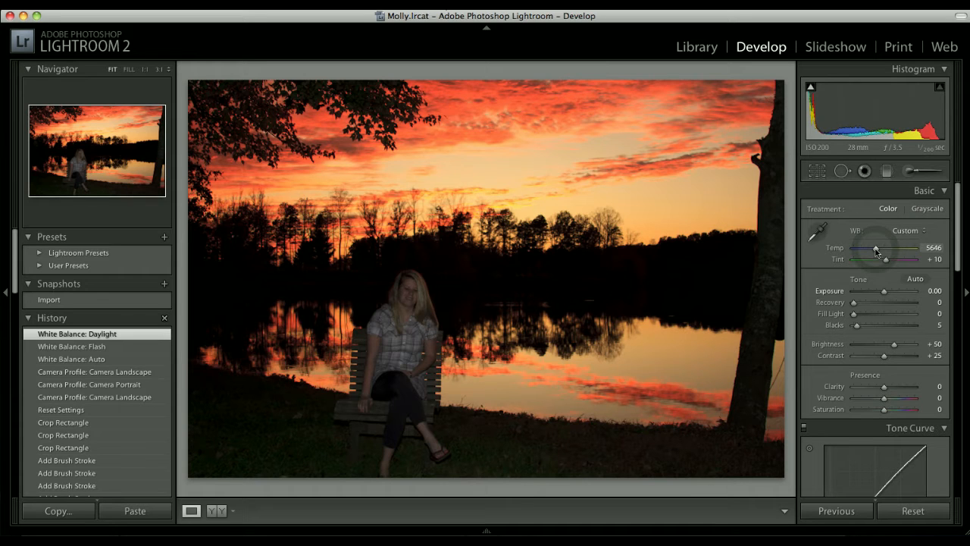
drag(875, 250, 881, 276)
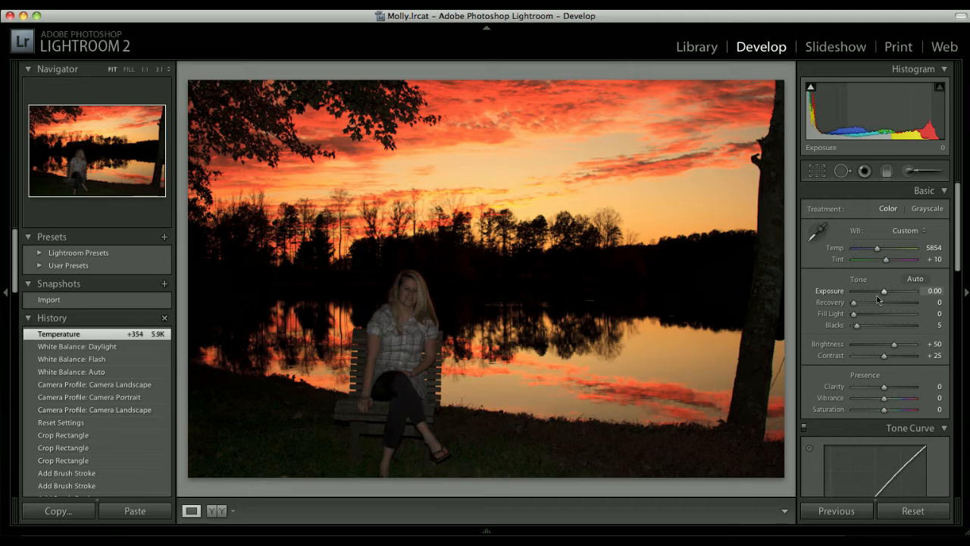
Apply automatic tone to the photo and raise Exposure to +1.17
click(915, 279)
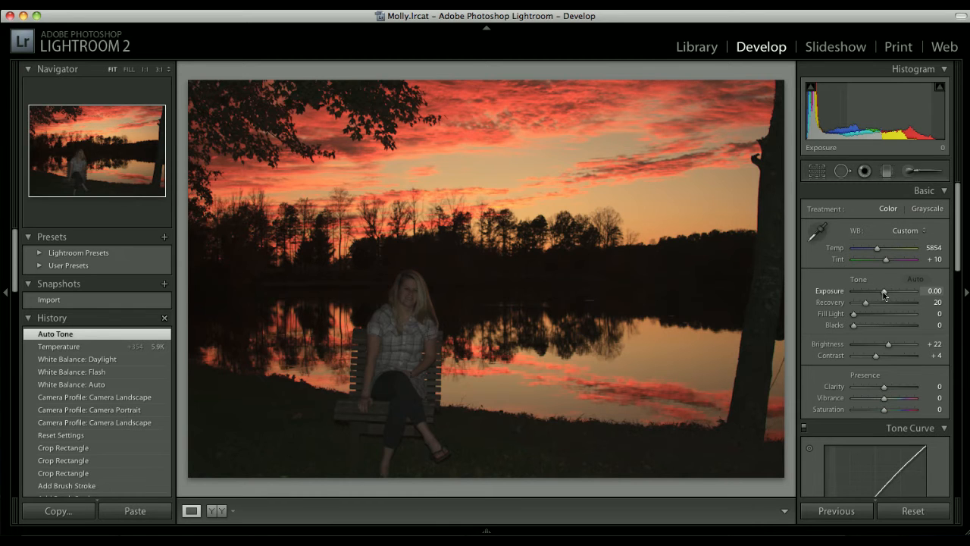
drag(883, 292, 892, 292)
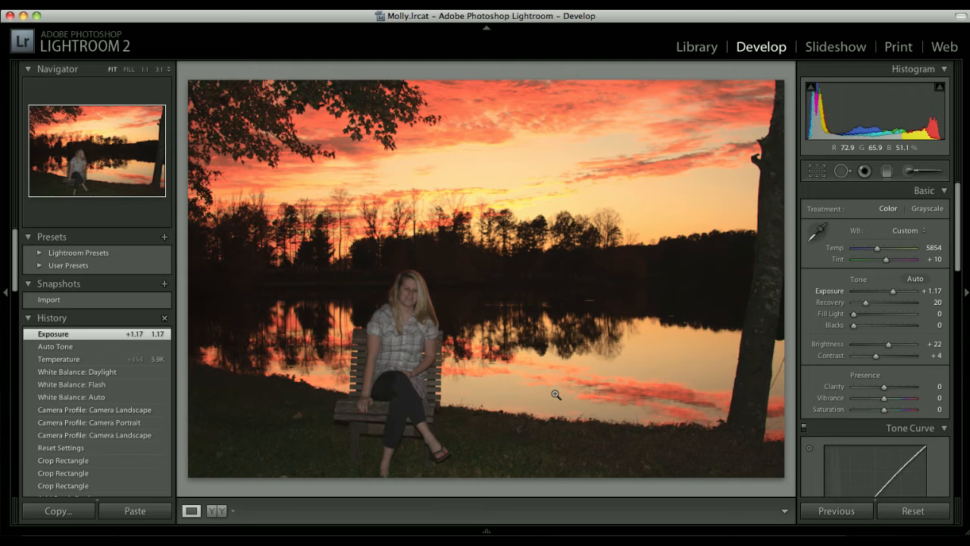
Set the photo's Clarity to 30, Vibrance to 15 and Saturation to 7
click(939, 388)
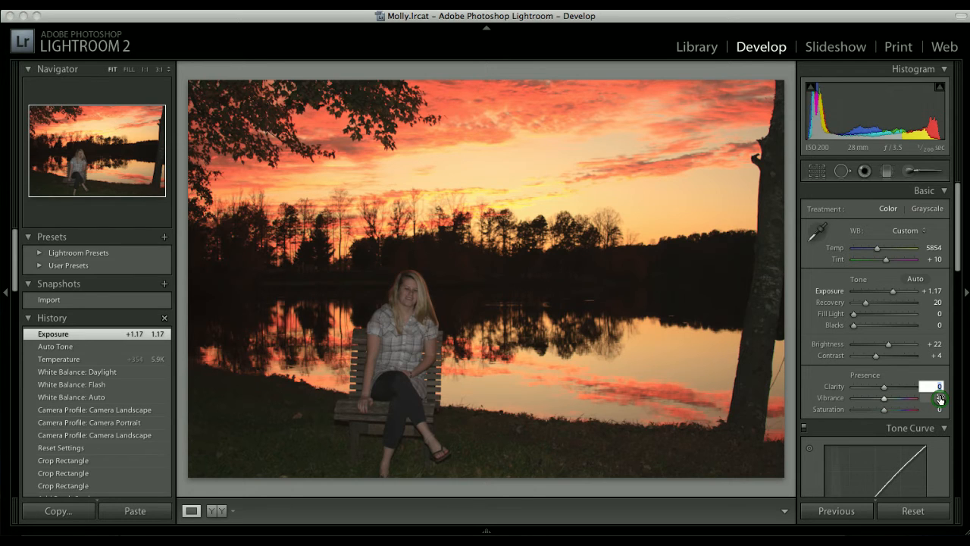
text(30)
key(Tab)
text(15)
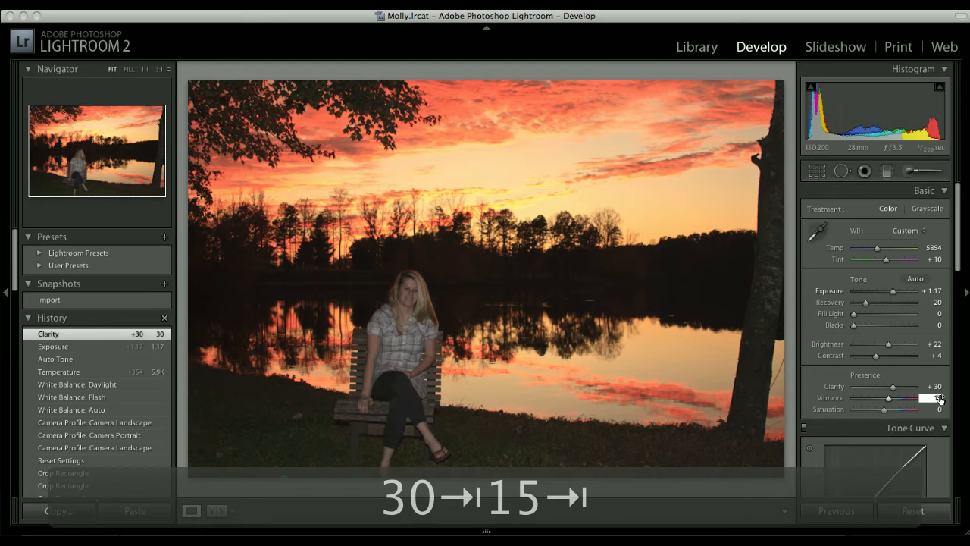
text(7)
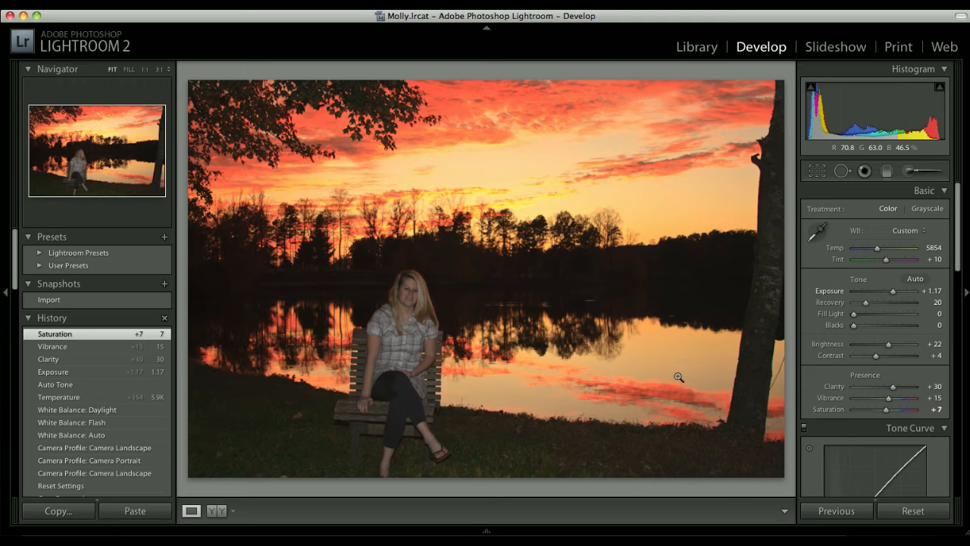
Set the Adjustment Brush color to an orange sampled from the sunset sky, with hue 17° and saturation 66%
click(911, 171)
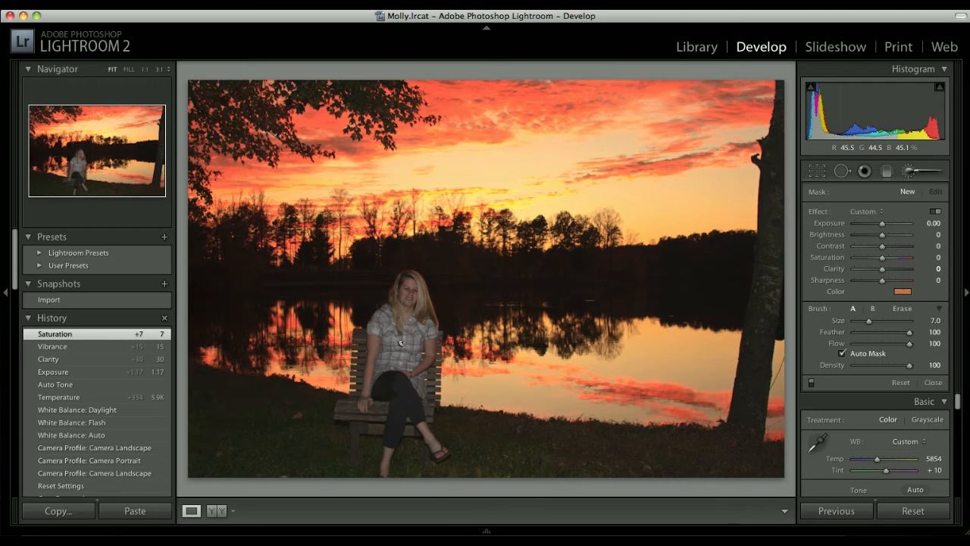
click(903, 292)
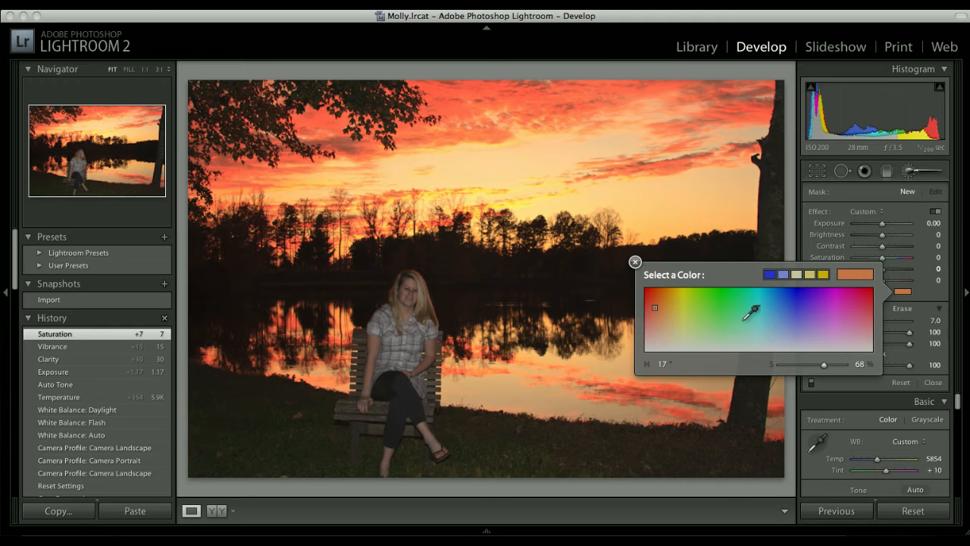
click(774, 306)
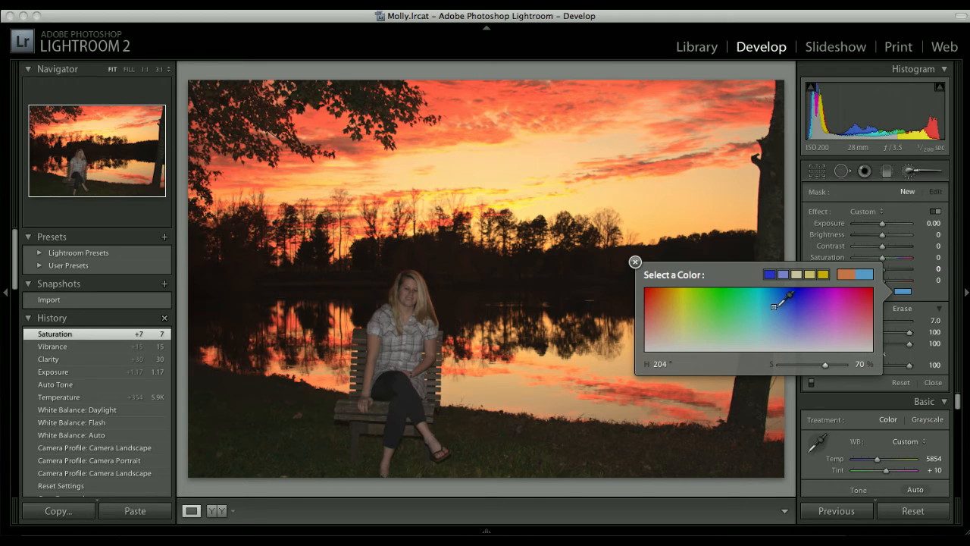
drag(775, 307, 738, 318)
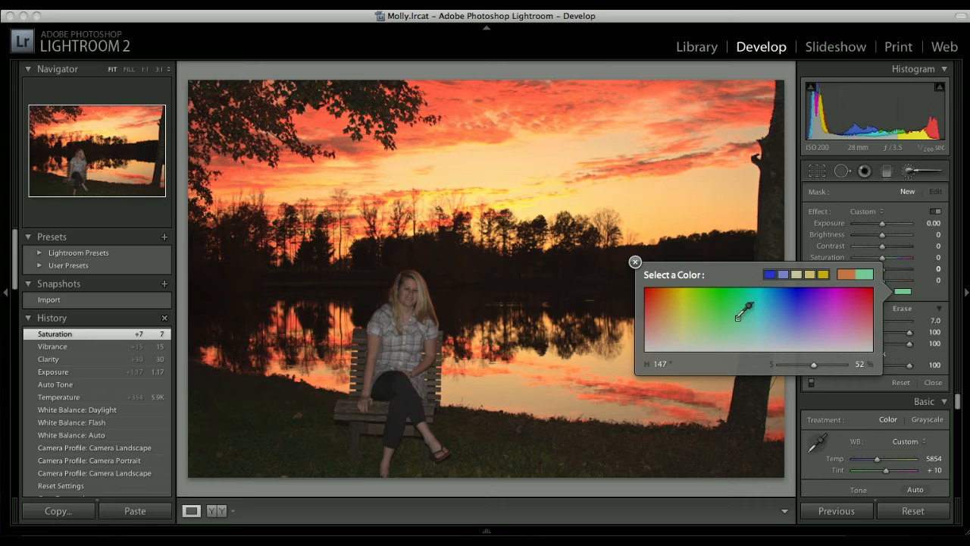
drag(738, 317, 452, 140)
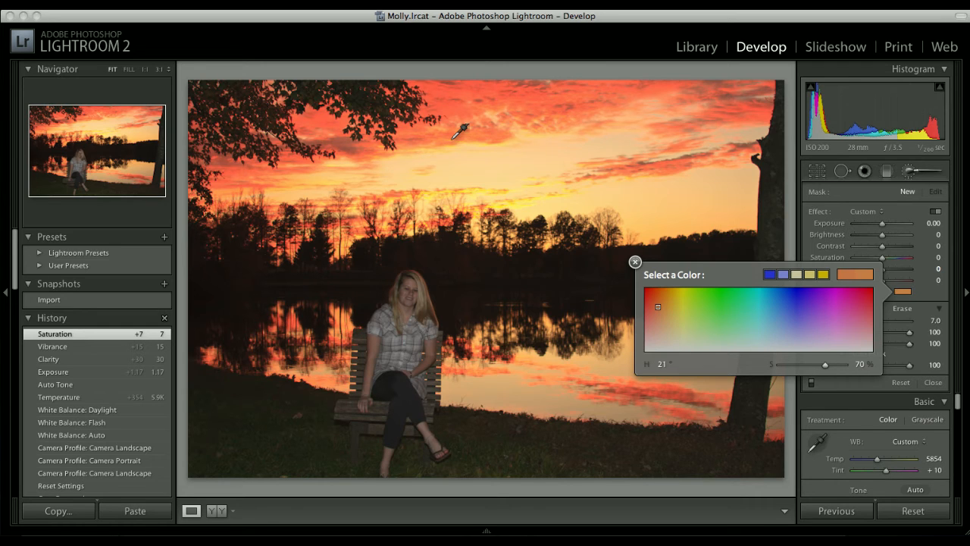
drag(452, 139, 440, 146)
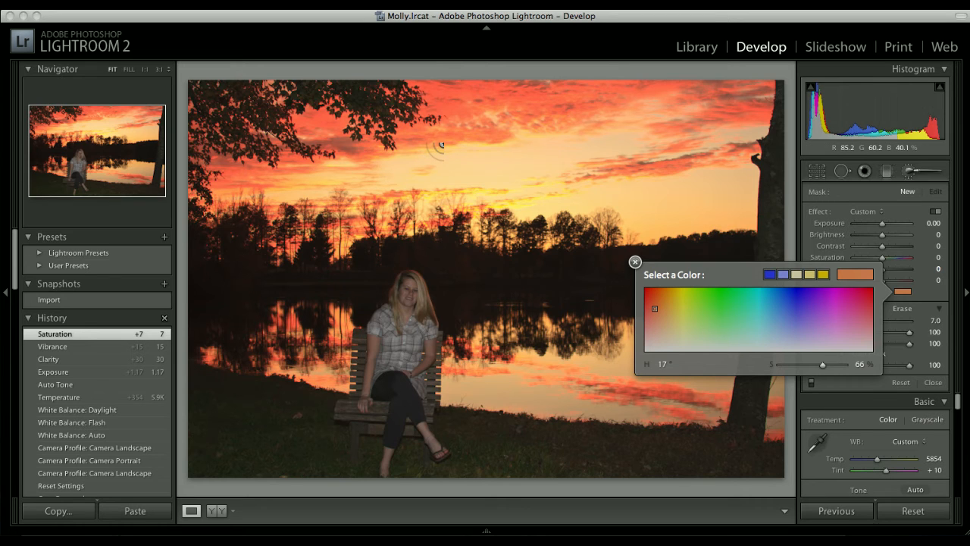
click(635, 262)
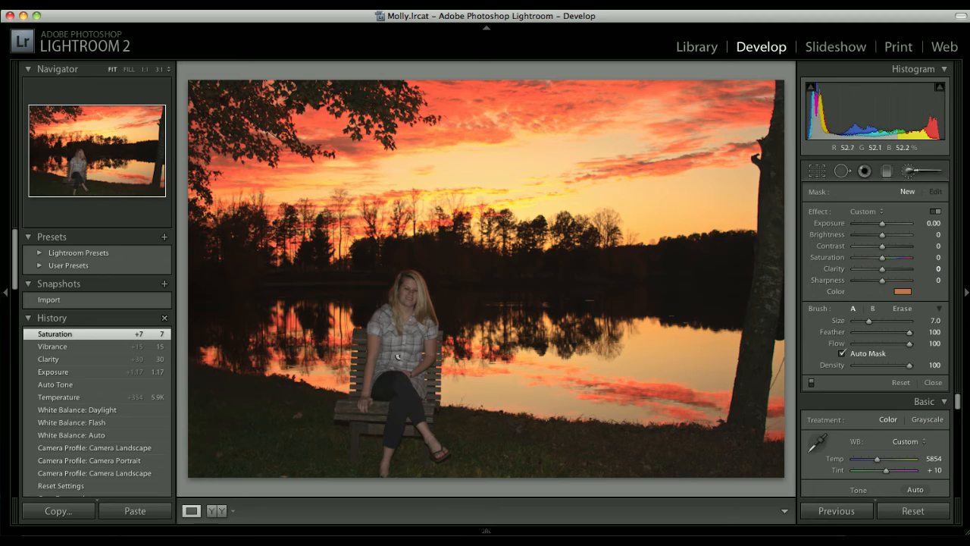
Paint the orange tint over the woman on the bench with Auto Mask on, checking coverage with the mask overlay
drag(397, 355, 427, 359)
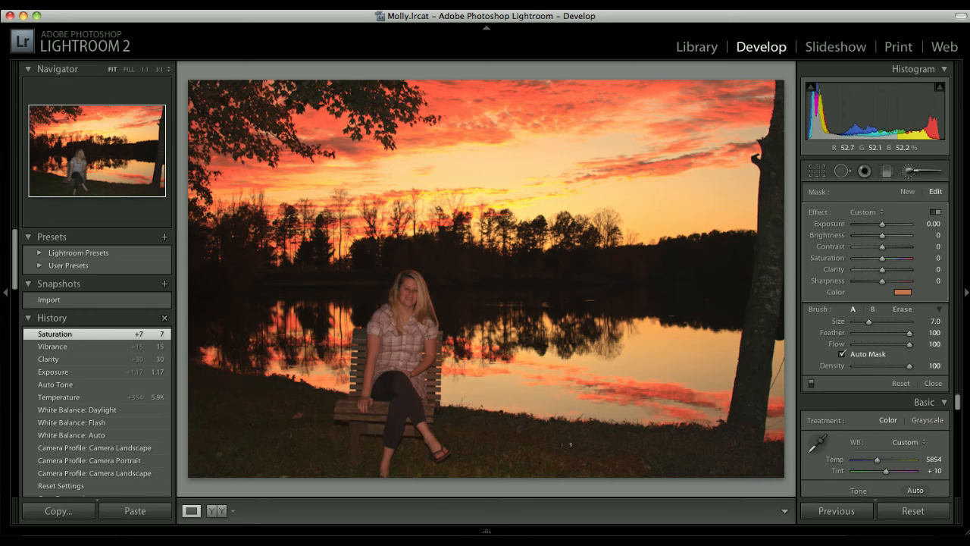
click(400, 353)
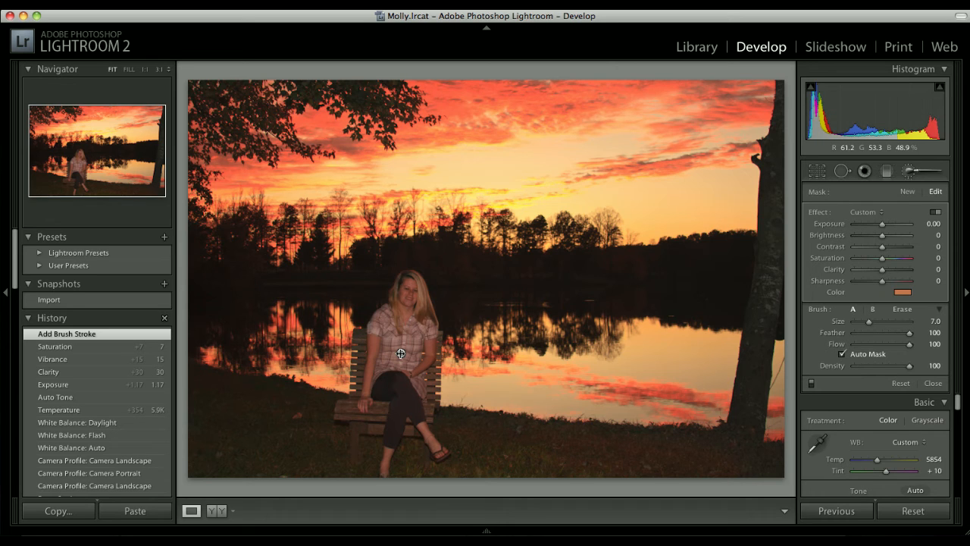
key(o)
drag(404, 336, 401, 354)
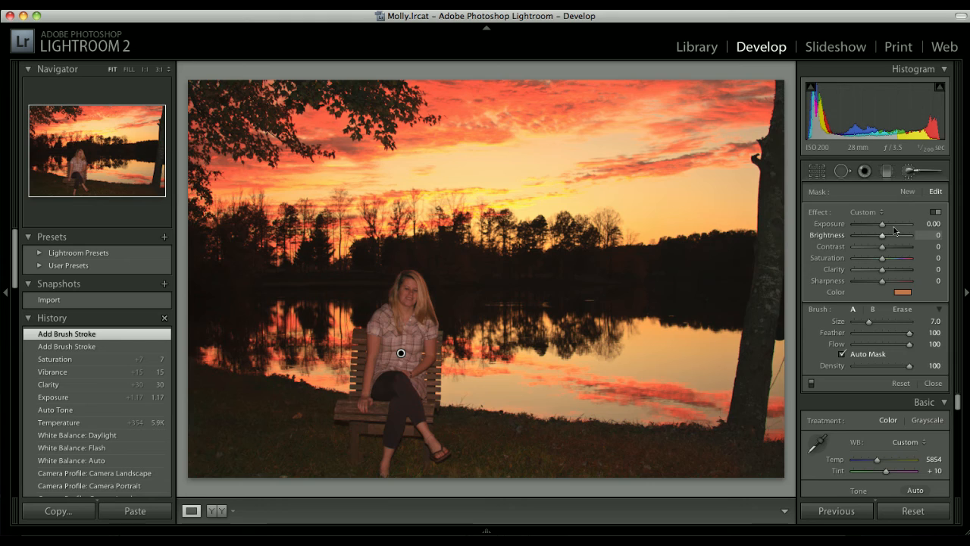
Crop the photo to an 8 x 10 aspect, trimming both sides and the top while keeping the woman left of center
key(r)
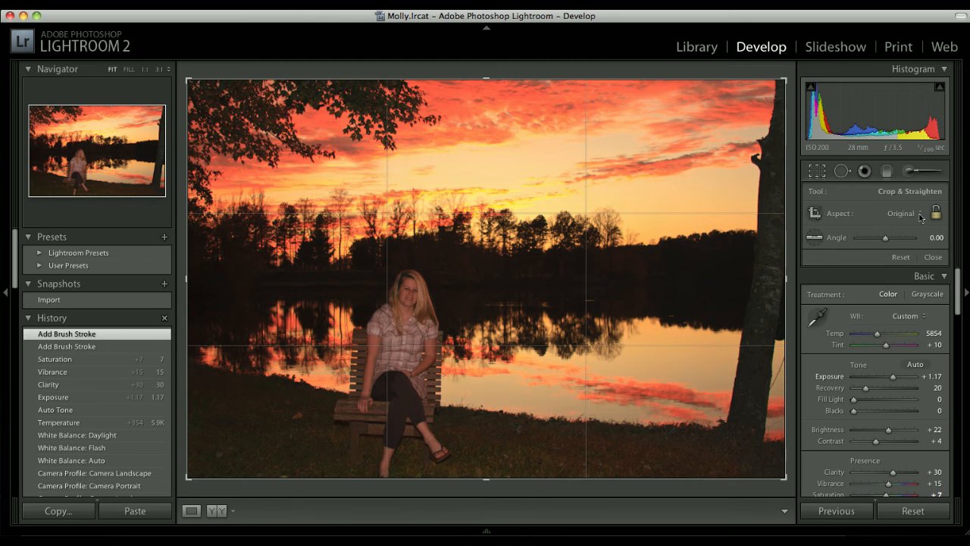
drag(920, 218, 898, 282)
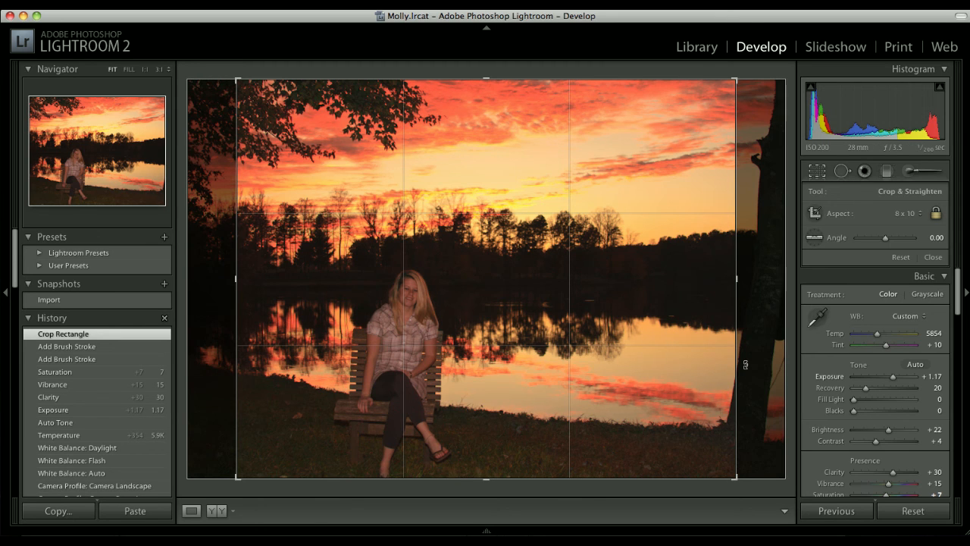
drag(521, 328, 472, 328)
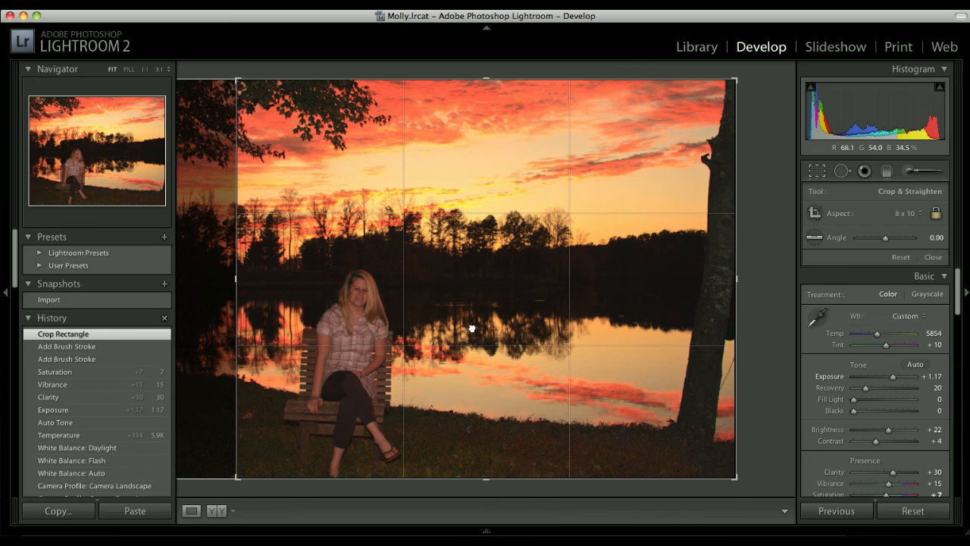
drag(471, 328, 532, 330)
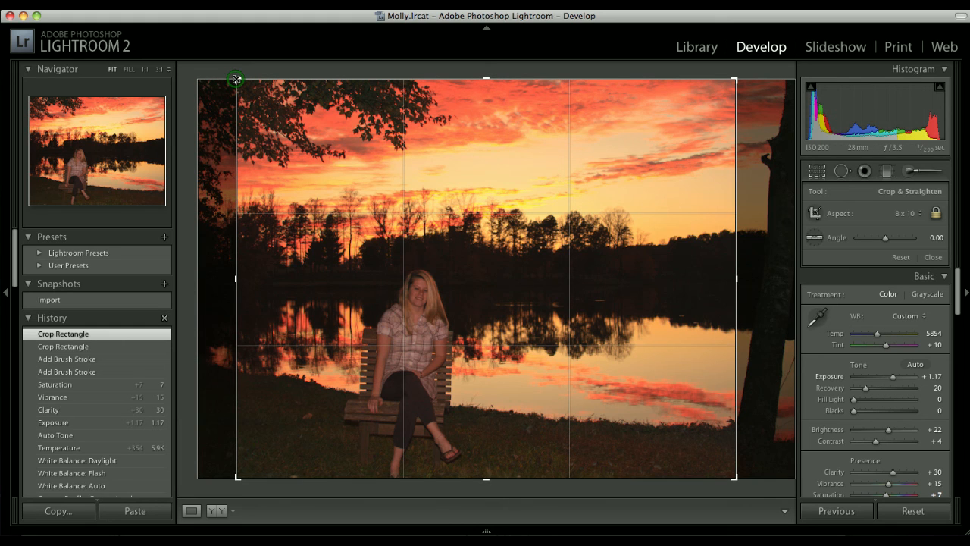
drag(235, 79, 262, 99)
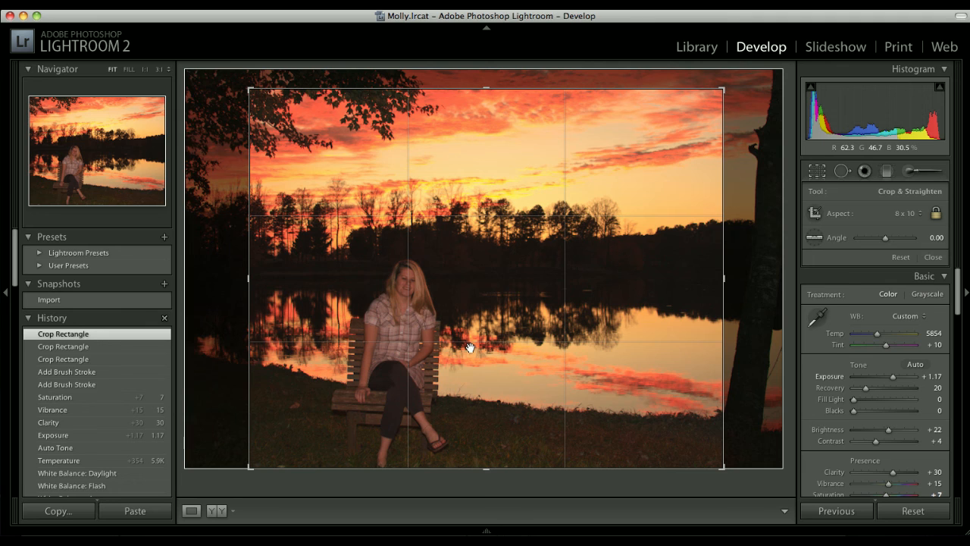
key(Return)
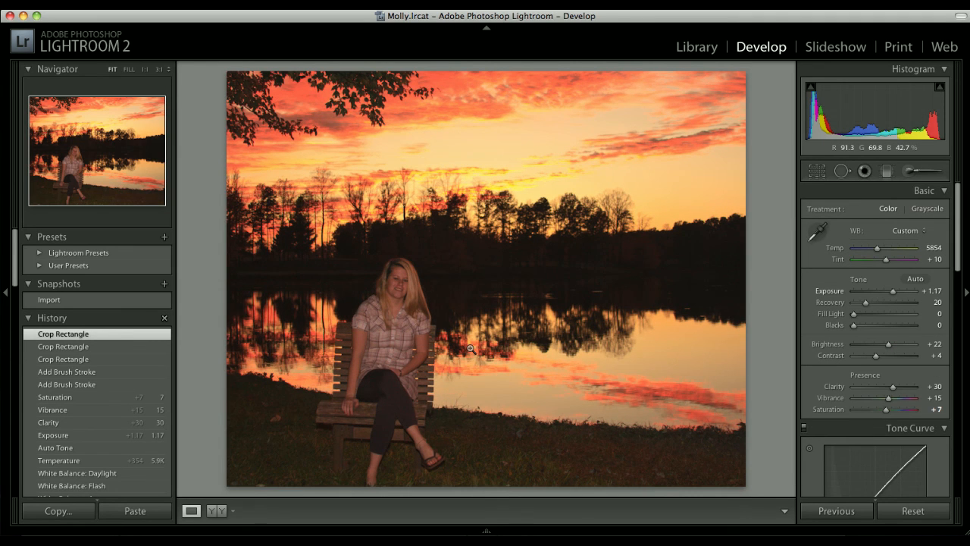